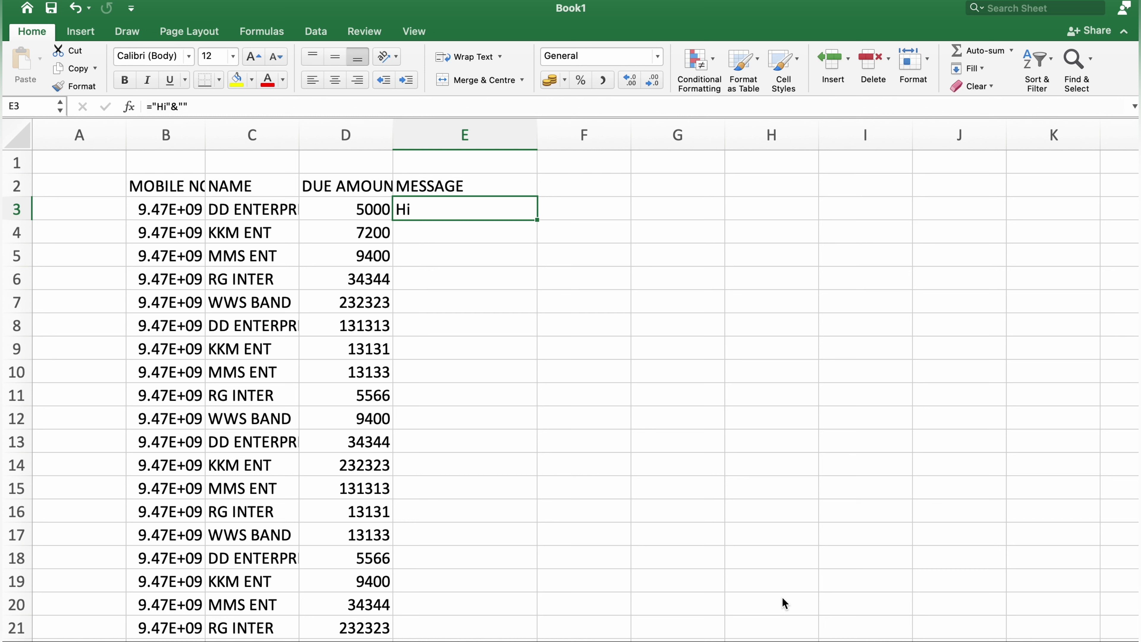
# - Begin a new formula in E3 with =, replacing the old Hi test formula
pyautogui.write('=')
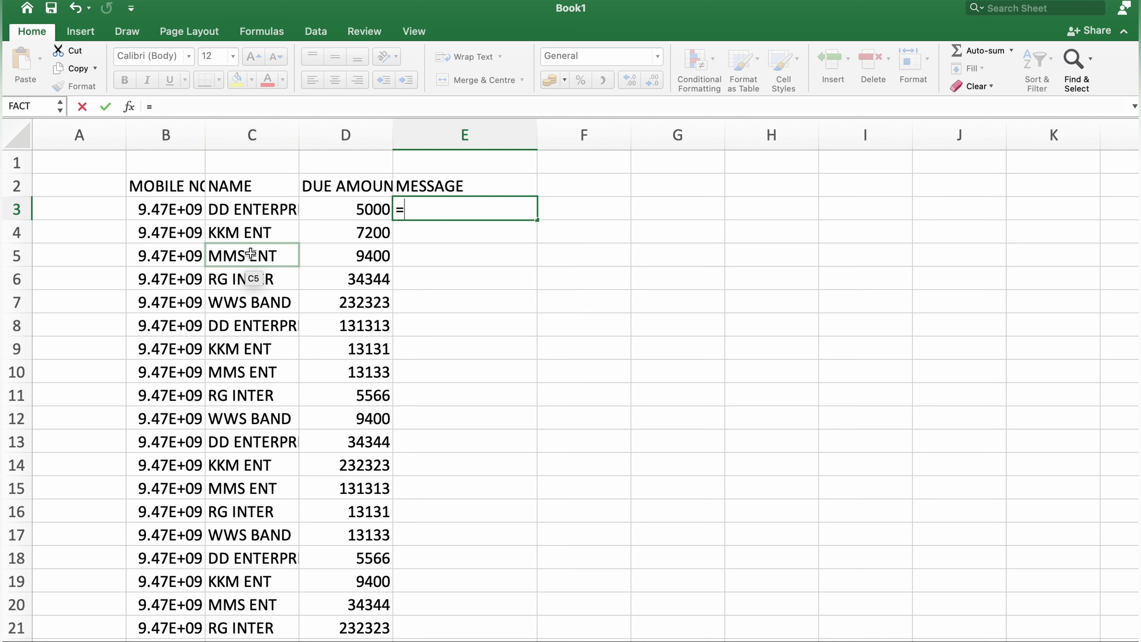
# - Enter ="Hi"&C3&","&D3&" is due . So kindly pay ASAP " in E3
pyautogui.write('"')
pyautogui.write('Hi"')
pyautogui.write('&')
pyautogui.press('Left')
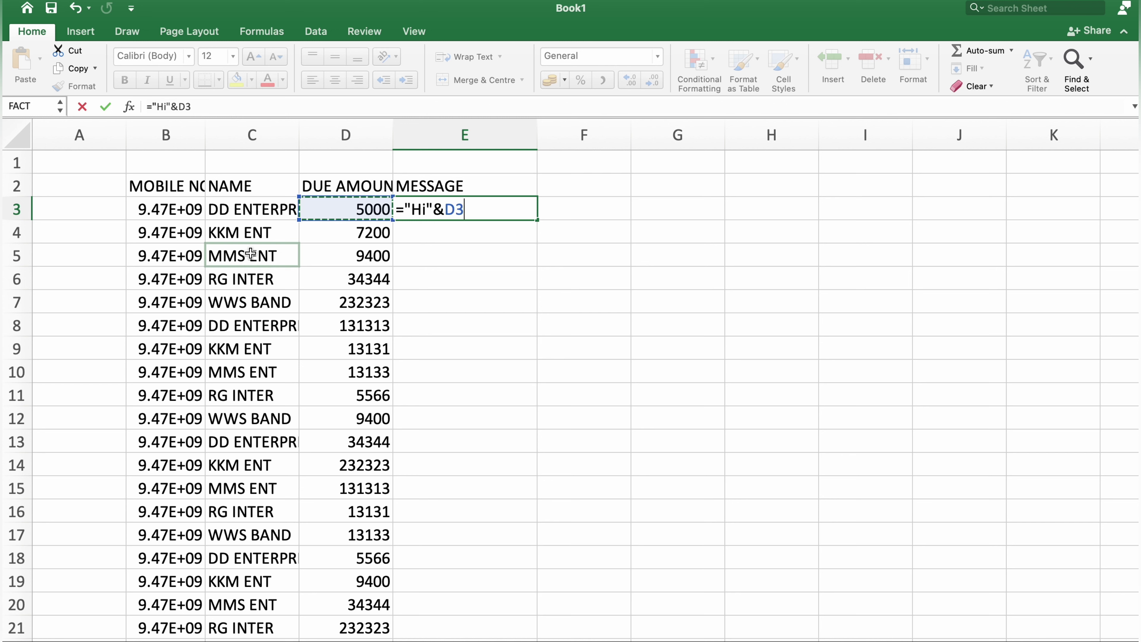
pyautogui.press('Left')
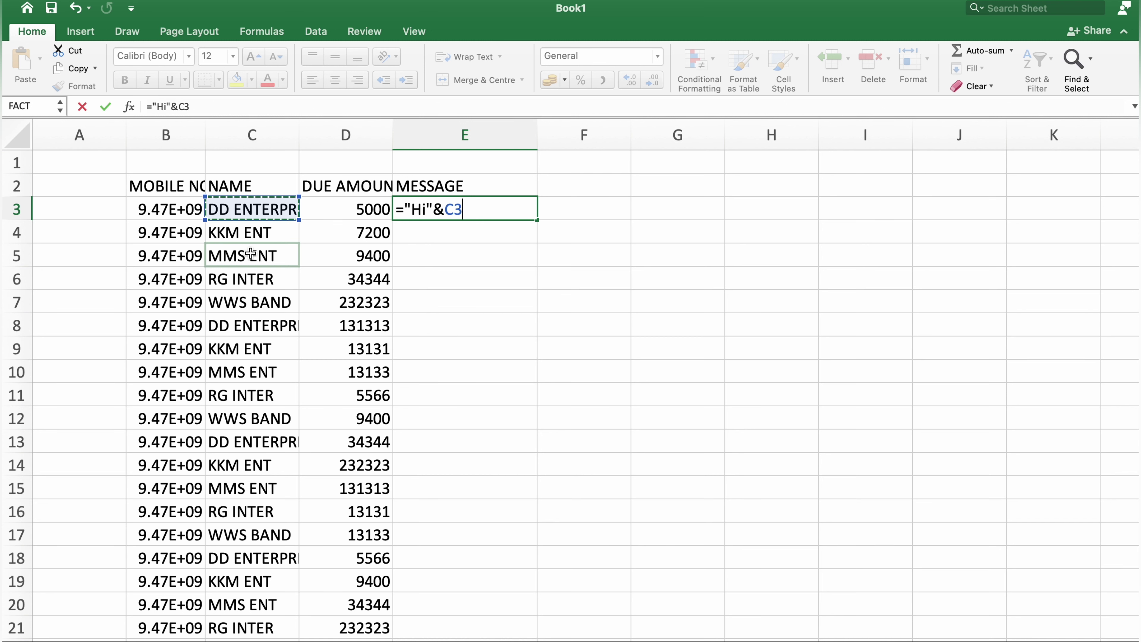
pyautogui.write('&')
pyautogui.write('"')
pyautogui.write(',')
pyautogui.write('"')
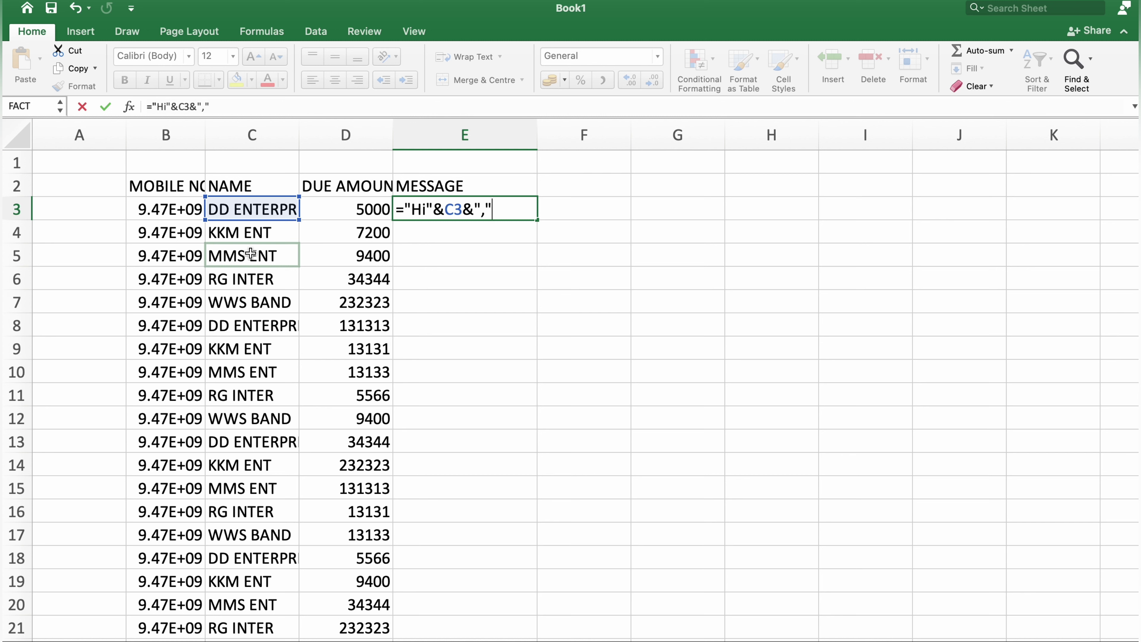
pyautogui.write('&')
pyautogui.press('Left')
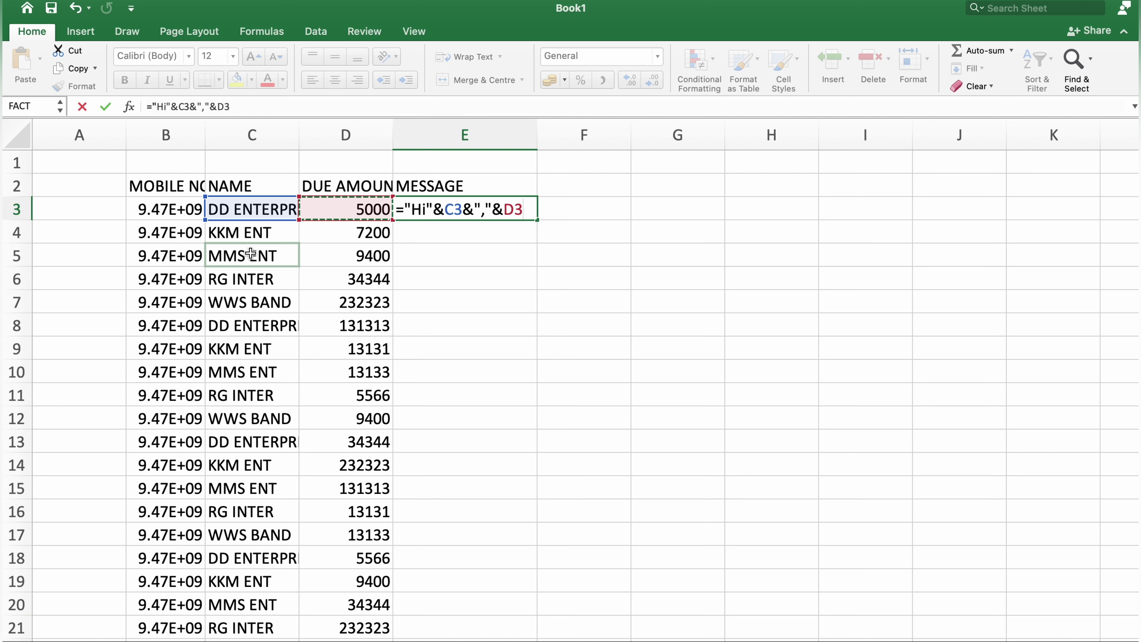
pyautogui.write('&')
pyautogui.write('"')
pyautogui.write(' is due . So kindly pay ASAP "')
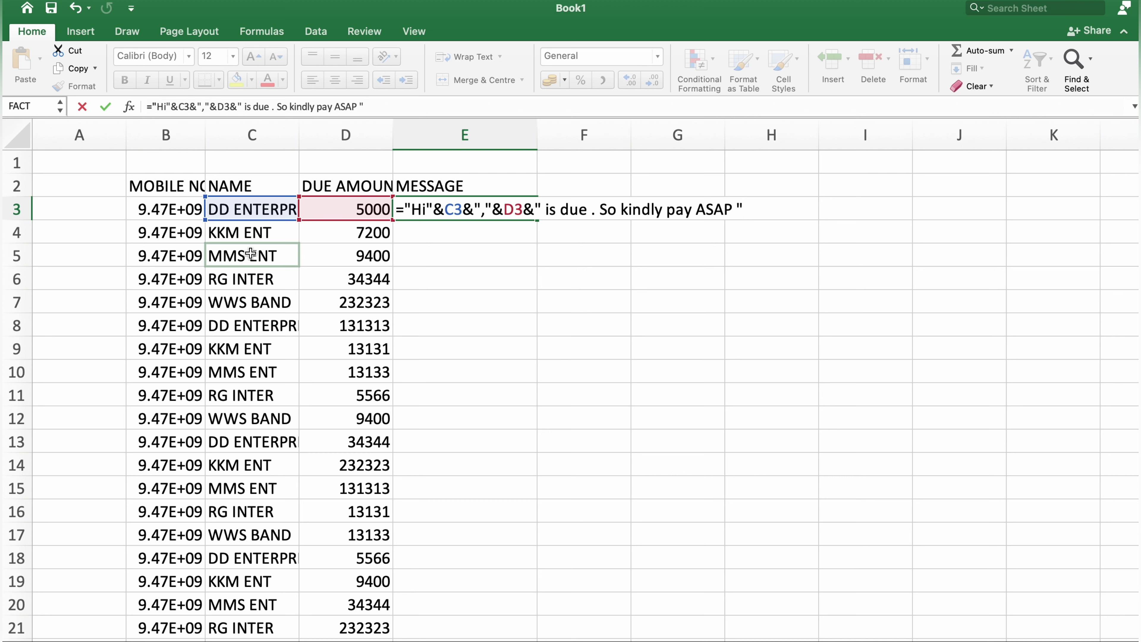
pyautogui.press('Return')
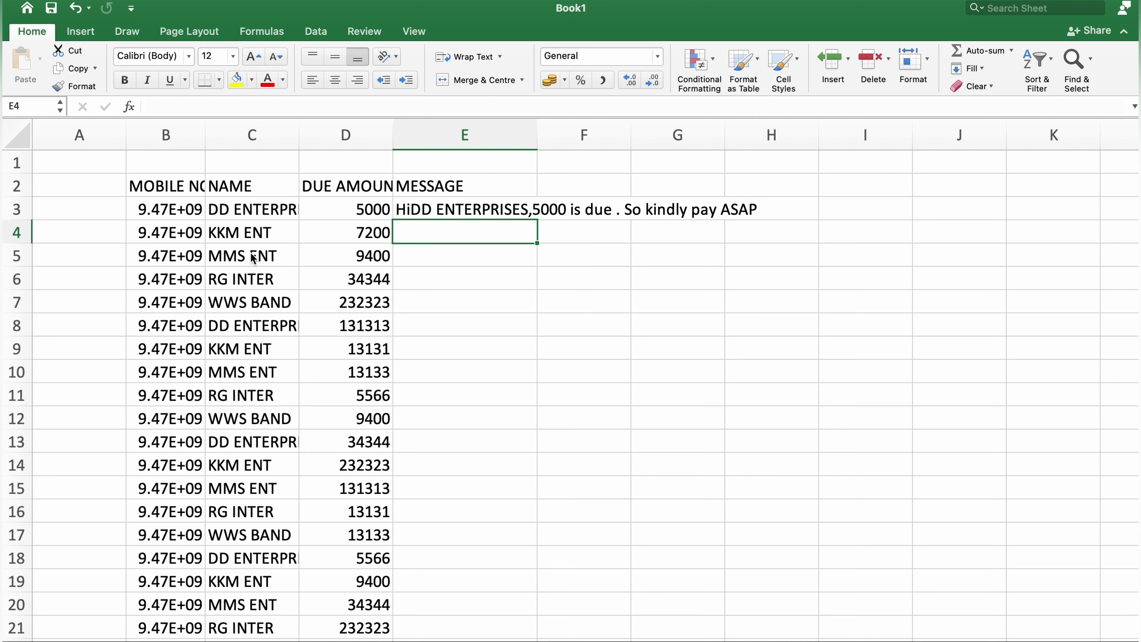
# - Fill the E3 message formula down column E to row 21
pyautogui.press('Up')
pyautogui.press('Left')
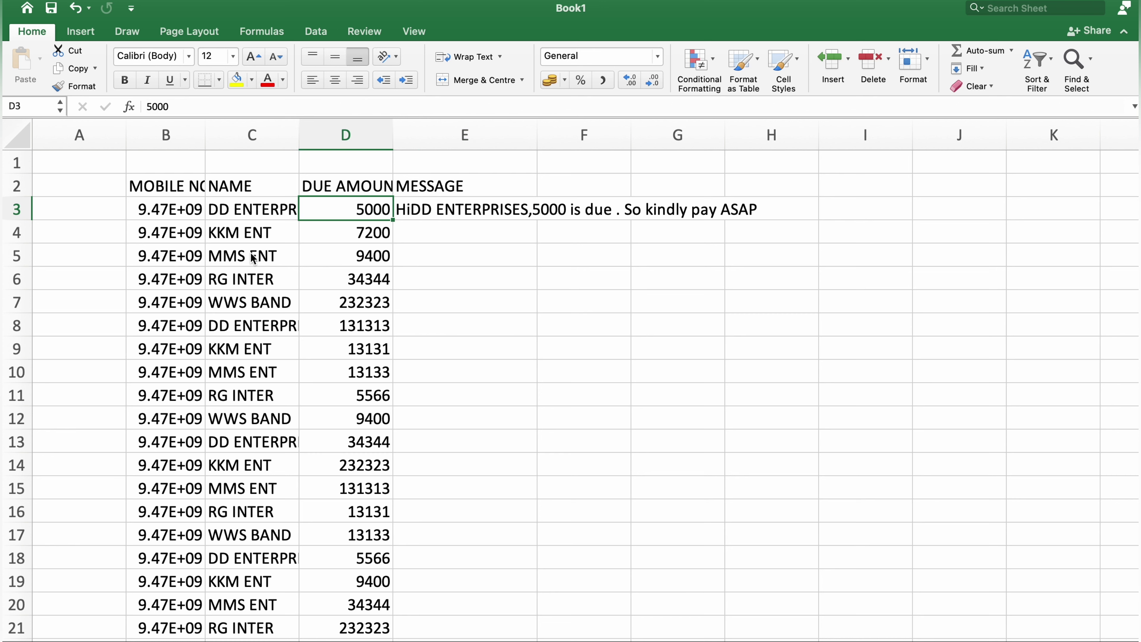
pyautogui.hotkey('ctrl', 'z')
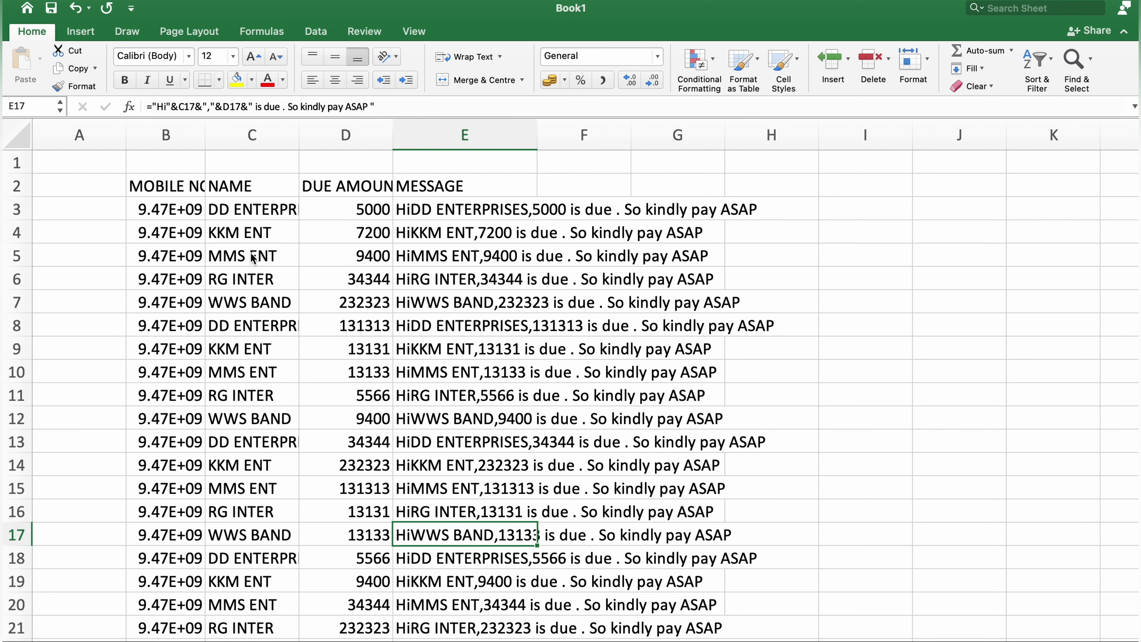
pyautogui.hotkey('ctrl', 'Up')
pyautogui.press('Down')
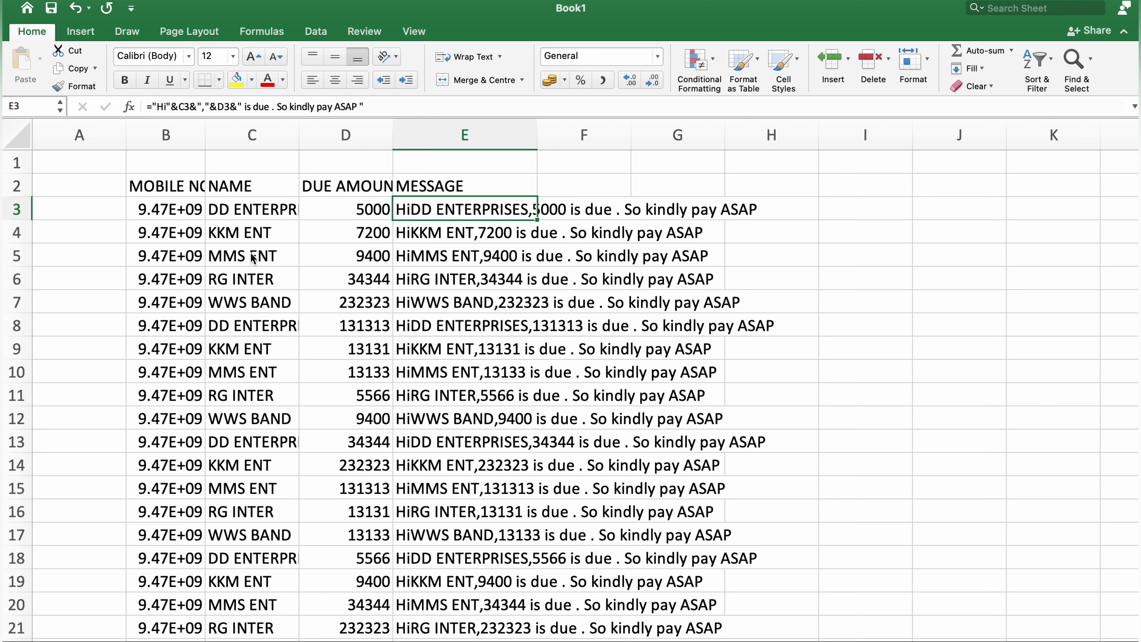
# - Add a space after Hi in E3 and refill the corrected message down column E
pyautogui.click(166, 106)
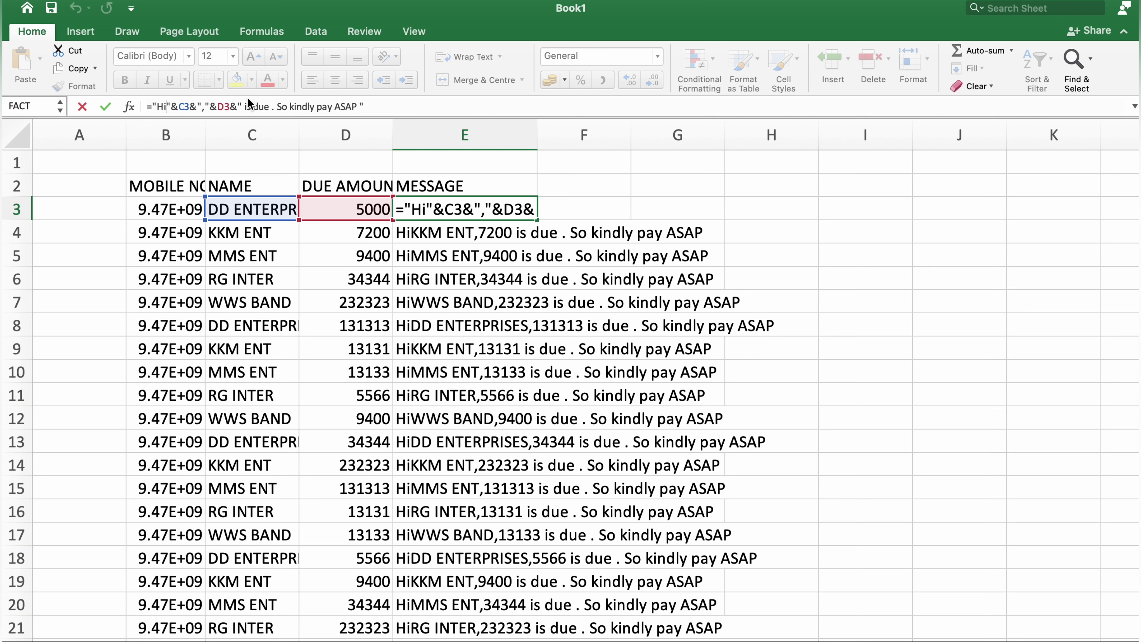
pyautogui.press('Return')
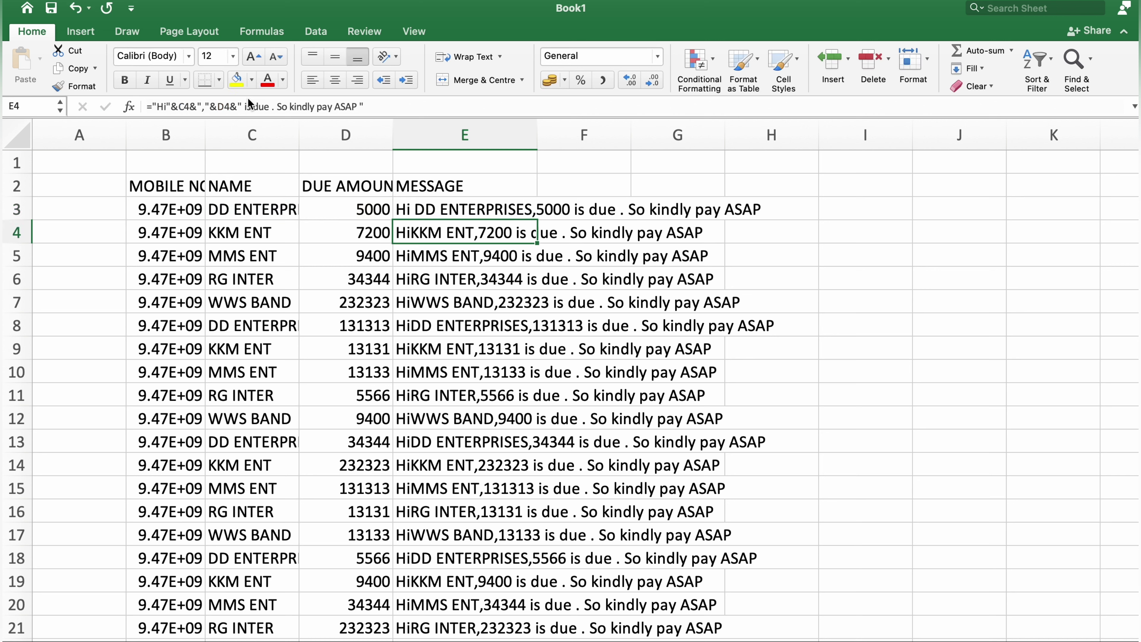
pyautogui.press('Up')
pyautogui.hotkey('ctrl', 'shift', 'Down')
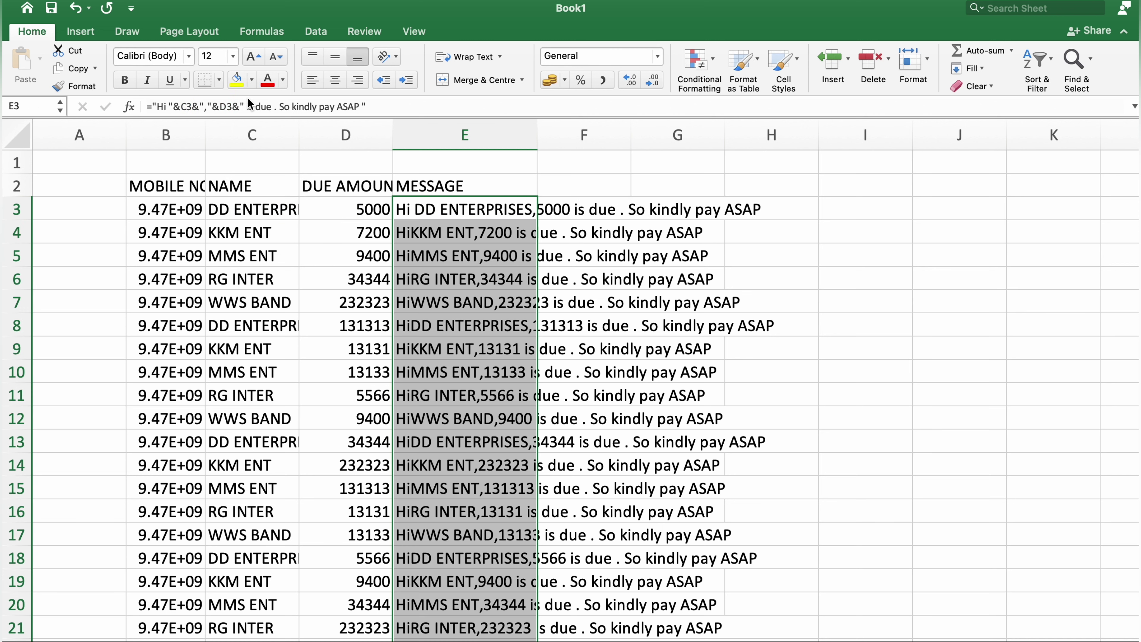
pyautogui.hotkey('ctrl', 'd')
pyautogui.press('Right')
pyautogui.press('Left')
pyautogui.press('Left')
pyautogui.press('Left')
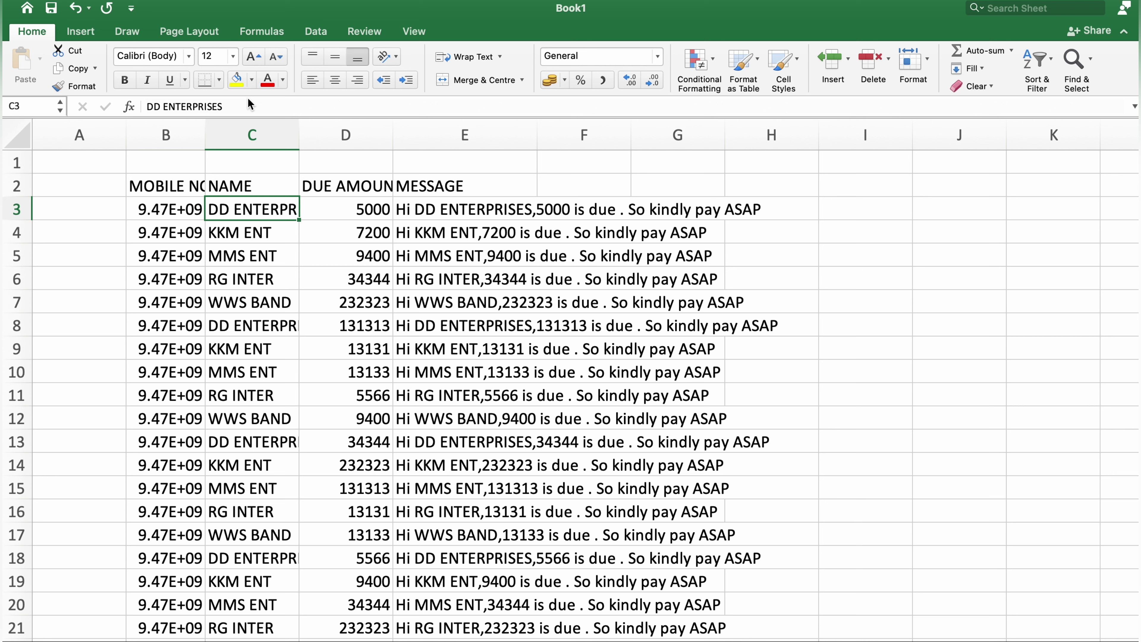
pyautogui.press('Right')
pyautogui.press('Right')
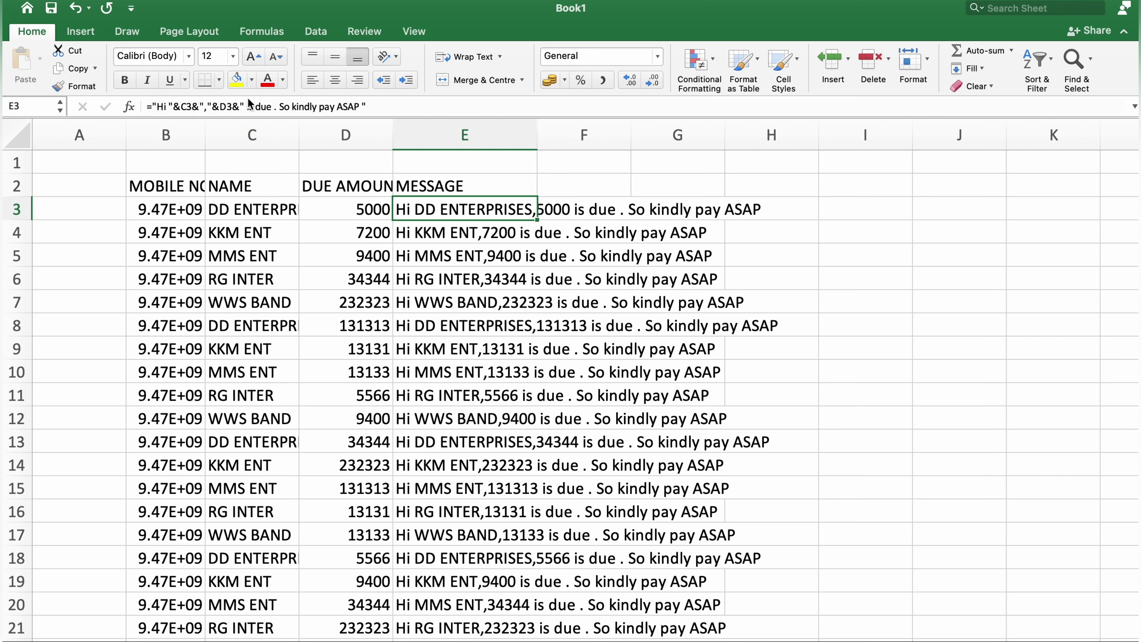
pyautogui.press('Right')
pyautogui.press('Right')
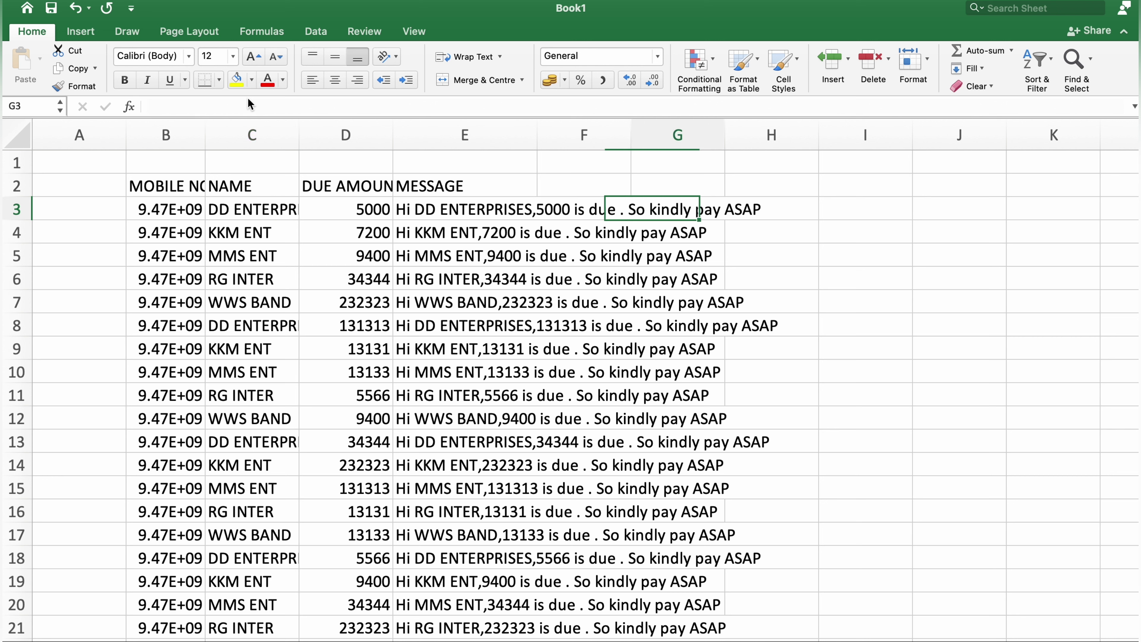
pyautogui.press('Right')
pyautogui.press('Left')
pyautogui.press('Left')
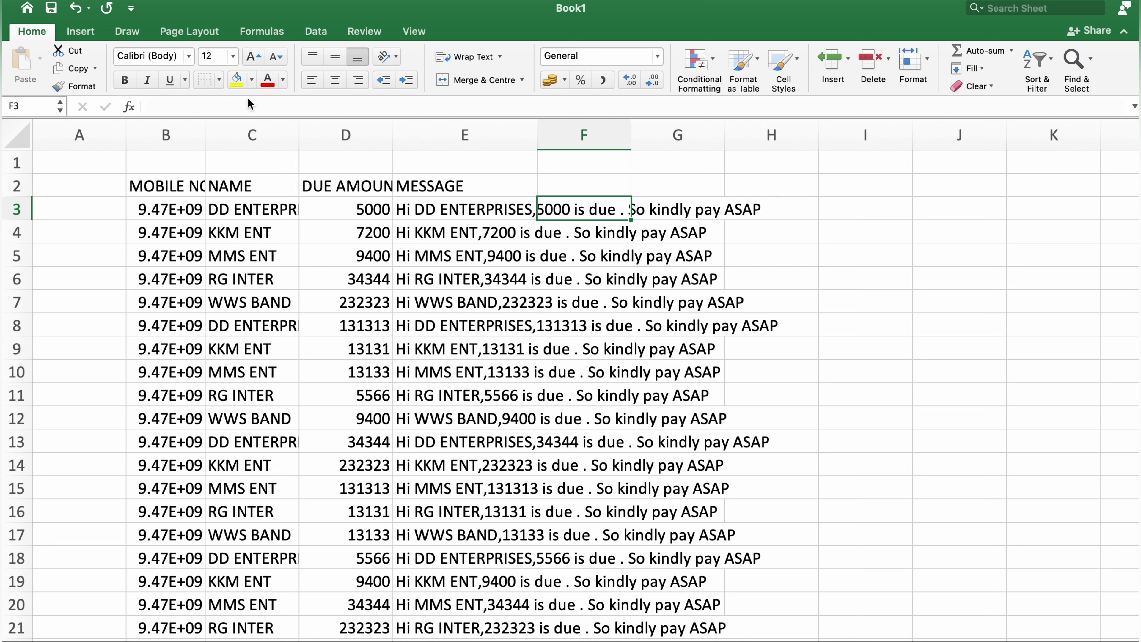
pyautogui.press('Right')
pyautogui.press('Right')
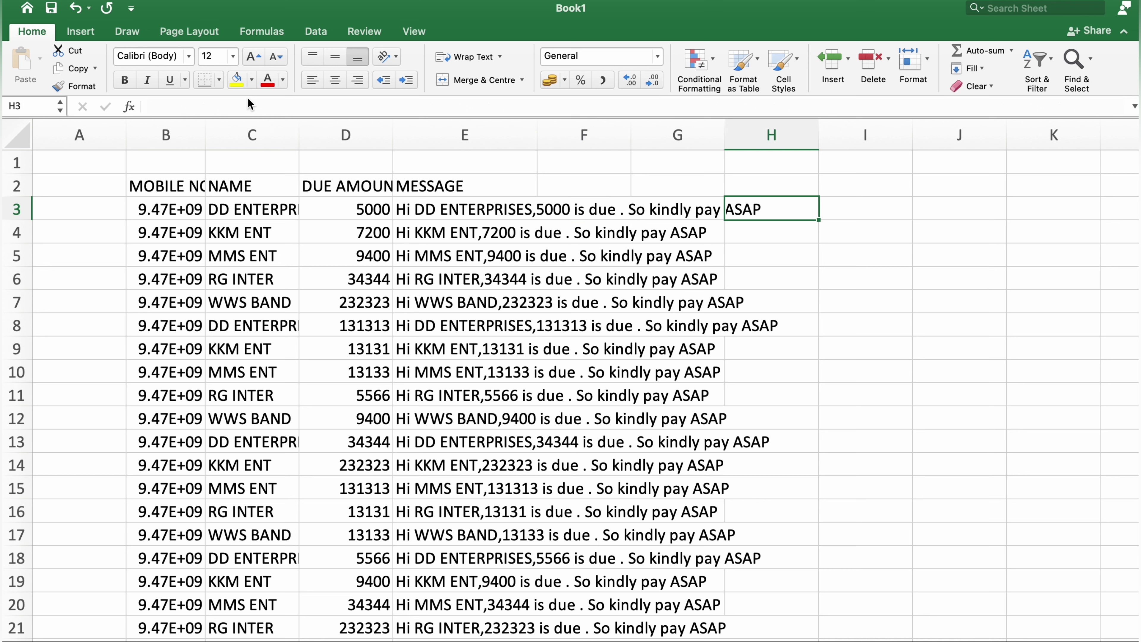
pyautogui.write('=')
pyautogui.write('hip')
pyautogui.press('BackSpace')
pyautogui.press('BackSpace')
pyautogui.write('ype')
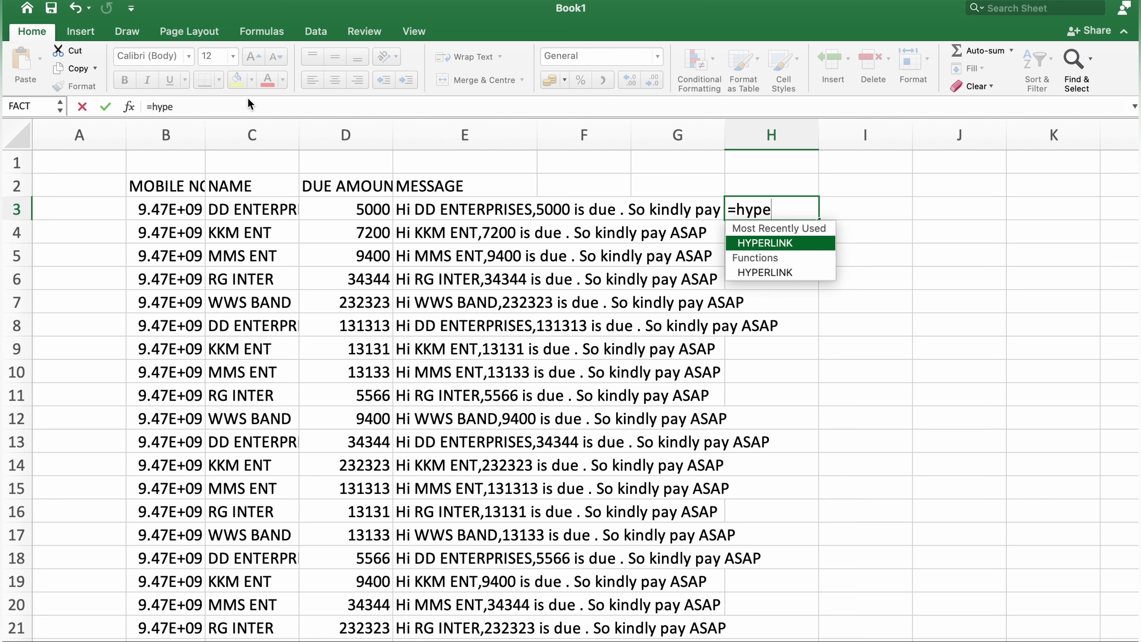
pyautogui.press('Tab')
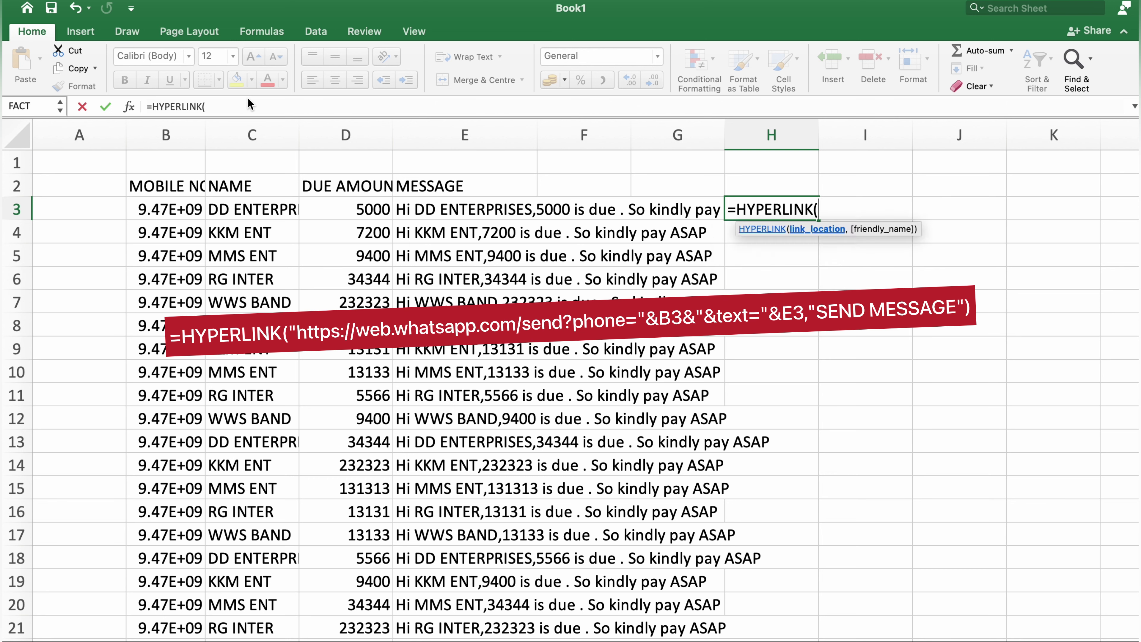
pyautogui.write('(')
pyautogui.press('BackSpace')
pyautogui.write('"')
pyautogui.write('http')
pyautogui.write('s://')
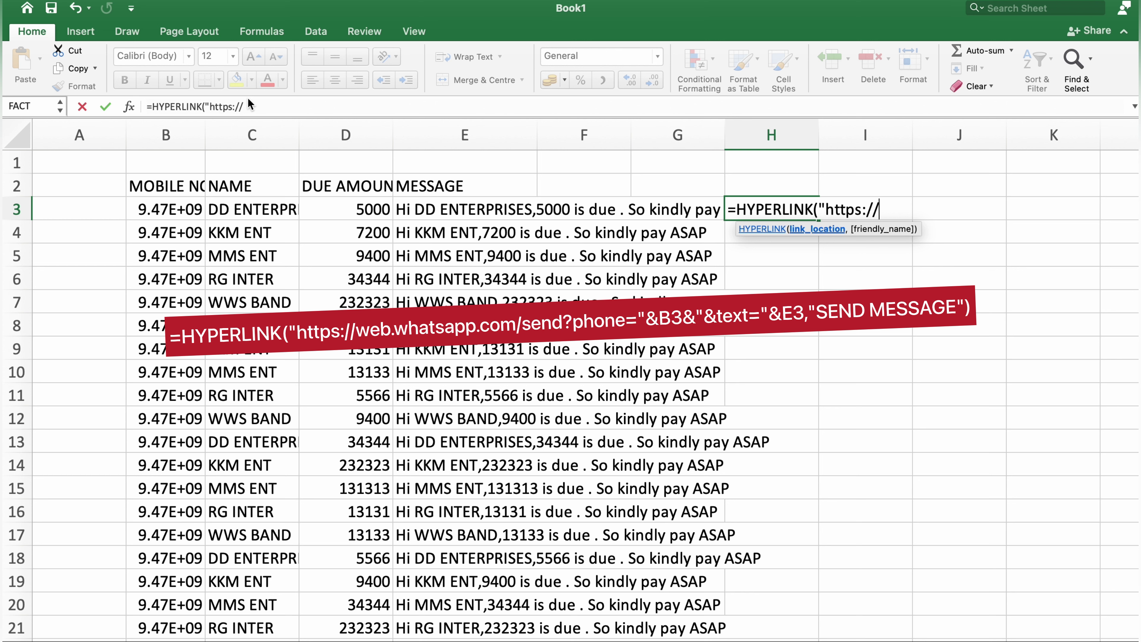
pyautogui.write('web.')
pyautogui.write('whatsapp.com')
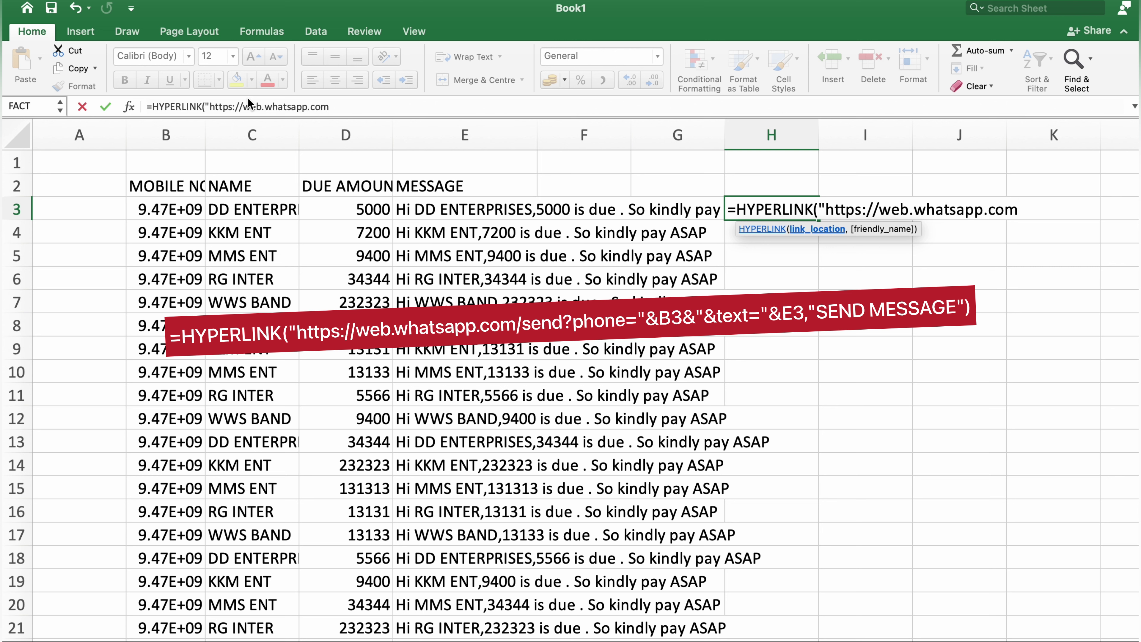
pyautogui.write('/')
pyautogui.write('send')
pyautogui.write('?')
pyautogui.write('phone')
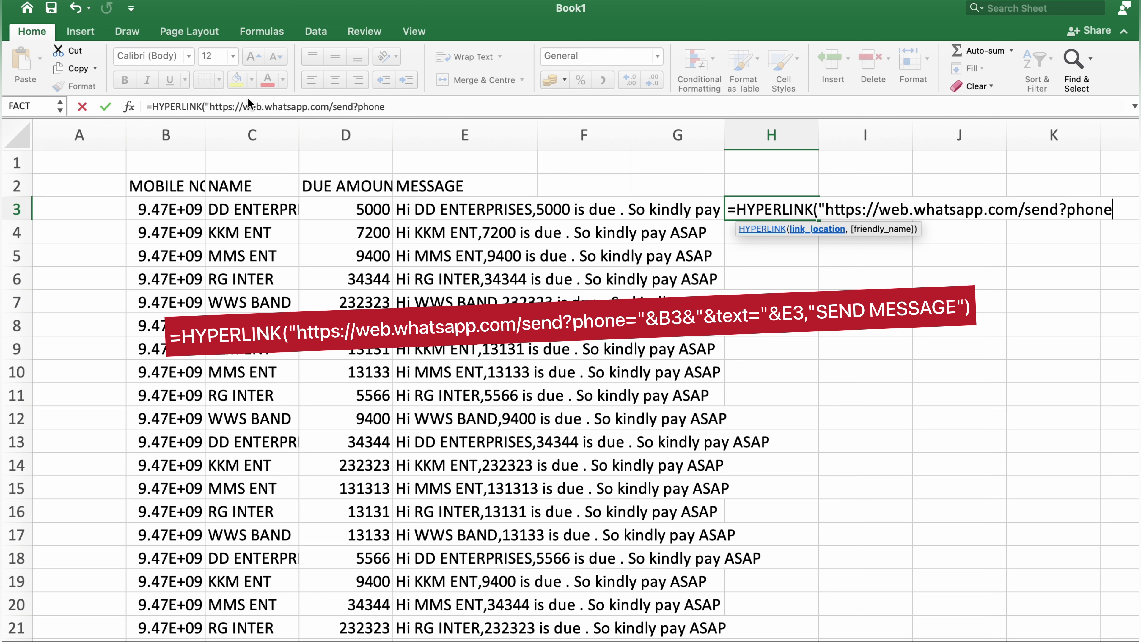
pyautogui.write('="')
pyautogui.write('&')
# - Finish the H3 hyperlink with B3, "&text=", E3 and the label SEND MESSAGE
pyautogui.press('Left')
pyautogui.press('Left')
pyautogui.press('Left')
pyautogui.press('Left')
pyautogui.press('Left')
pyautogui.press('Left')
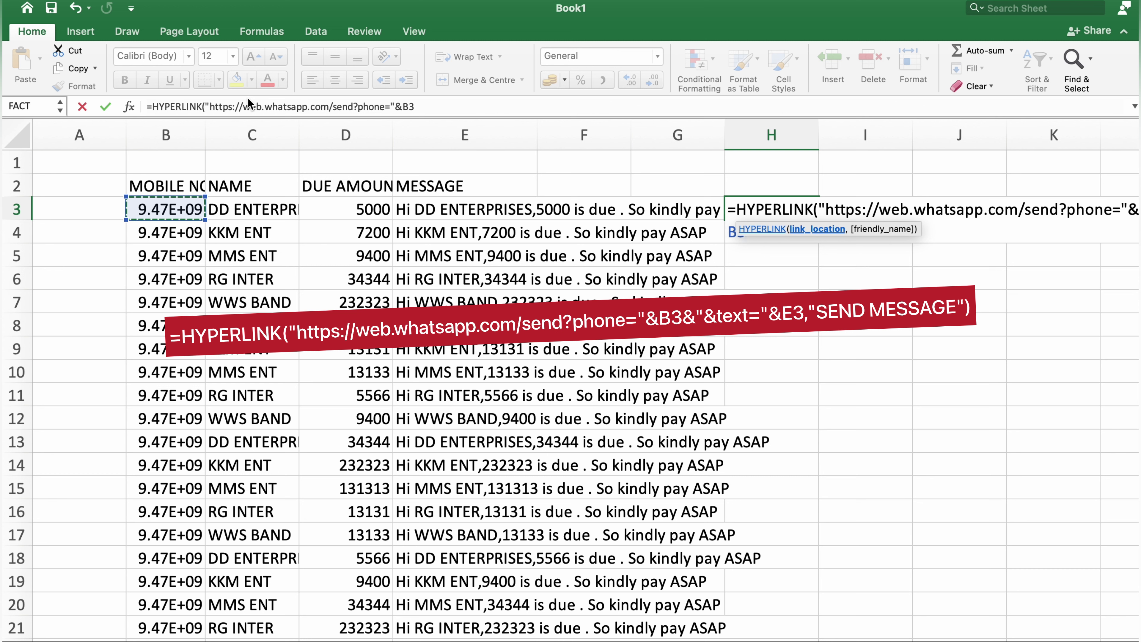
pyautogui.write('&')
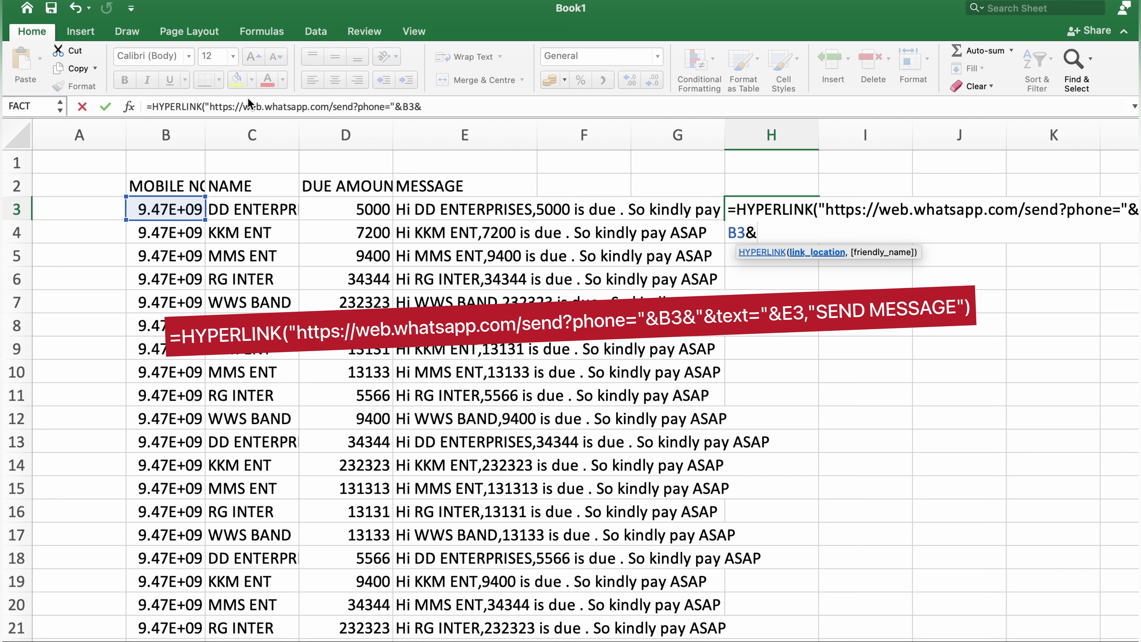
pyautogui.write('"')
pyautogui.press('BackSpace')
pyautogui.press('BackSpace')
pyautogui.write(',')
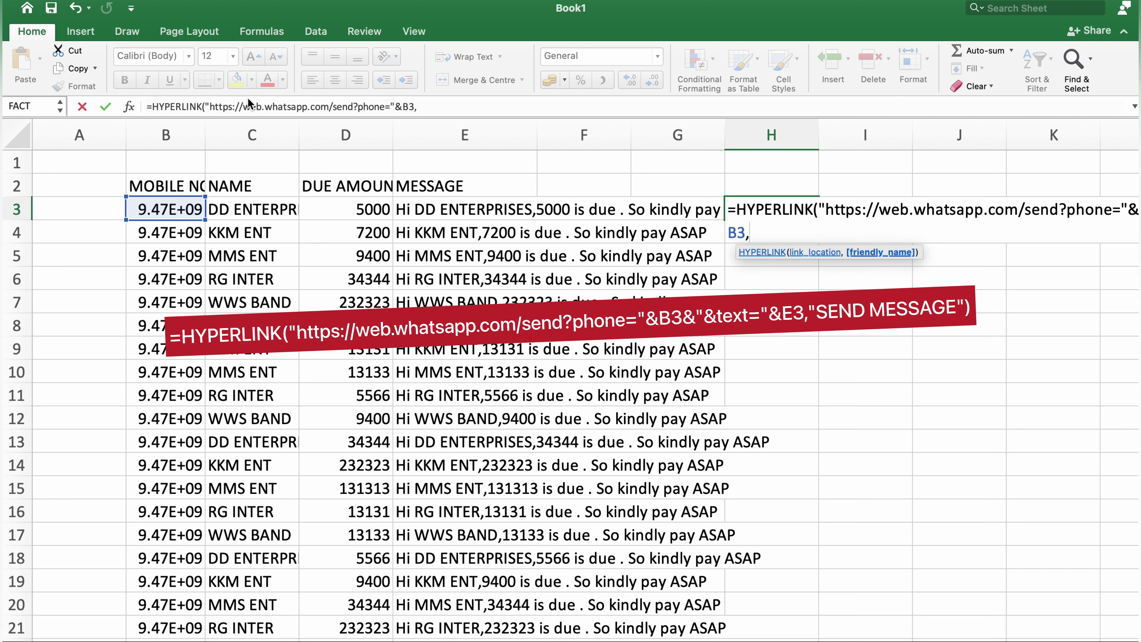
pyautogui.write('"')
pyautogui.write('Send messege"')
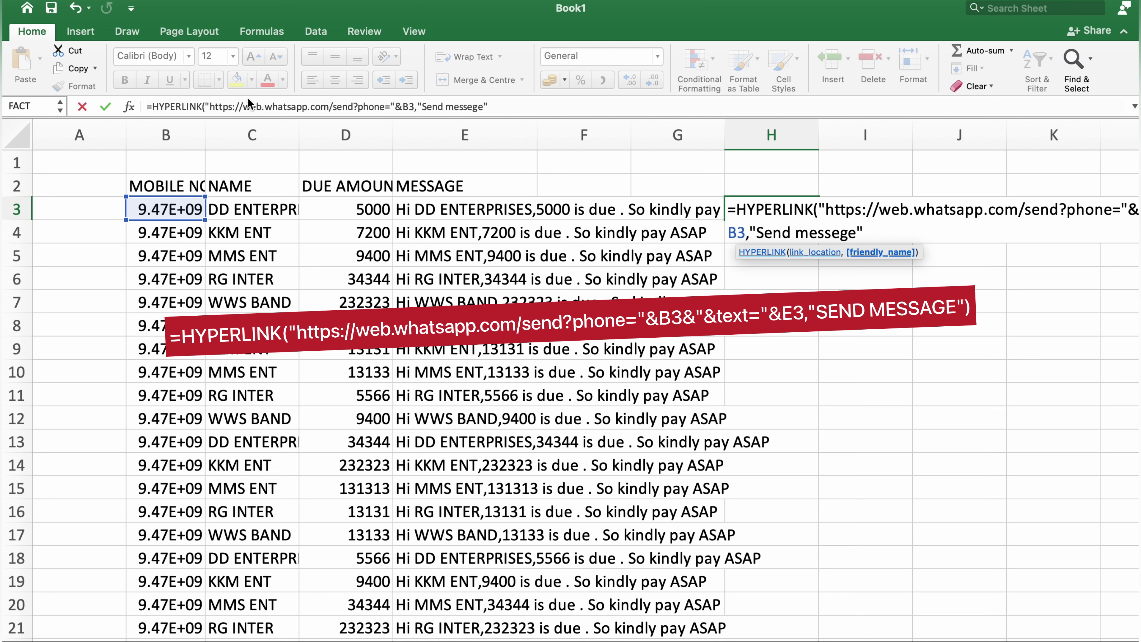
pyautogui.write(')')
pyautogui.press('Return')
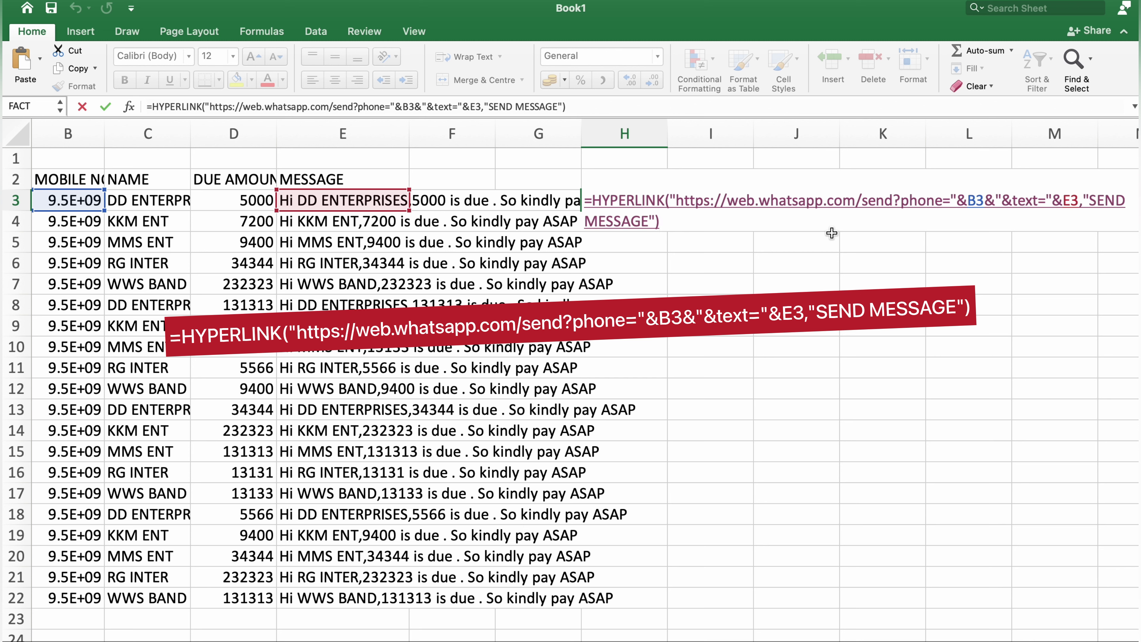
pyautogui.press('Return')
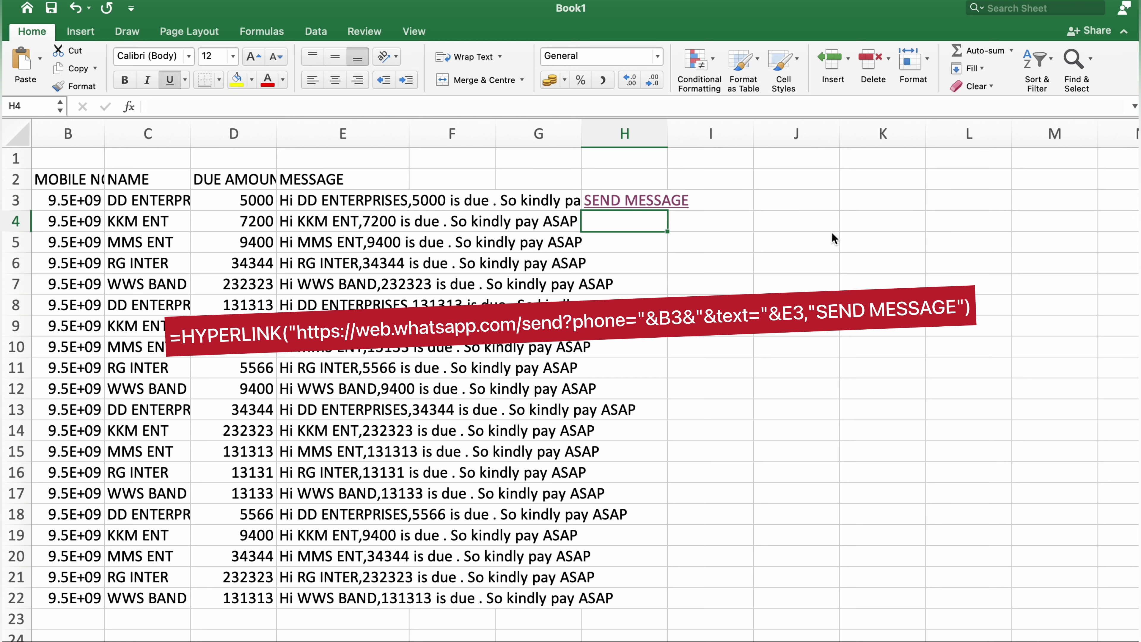
pyautogui.press('Up')
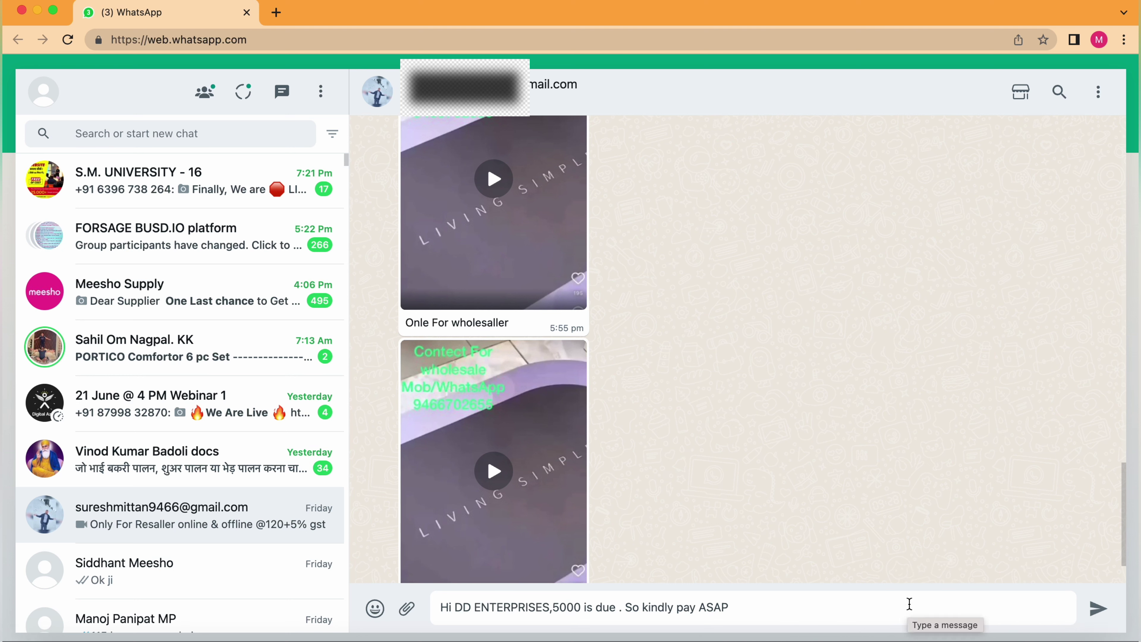
# - Send the prefilled DD ENTERPRISES payment reminder in WhatsApp Web
pyautogui.click(1097, 609)
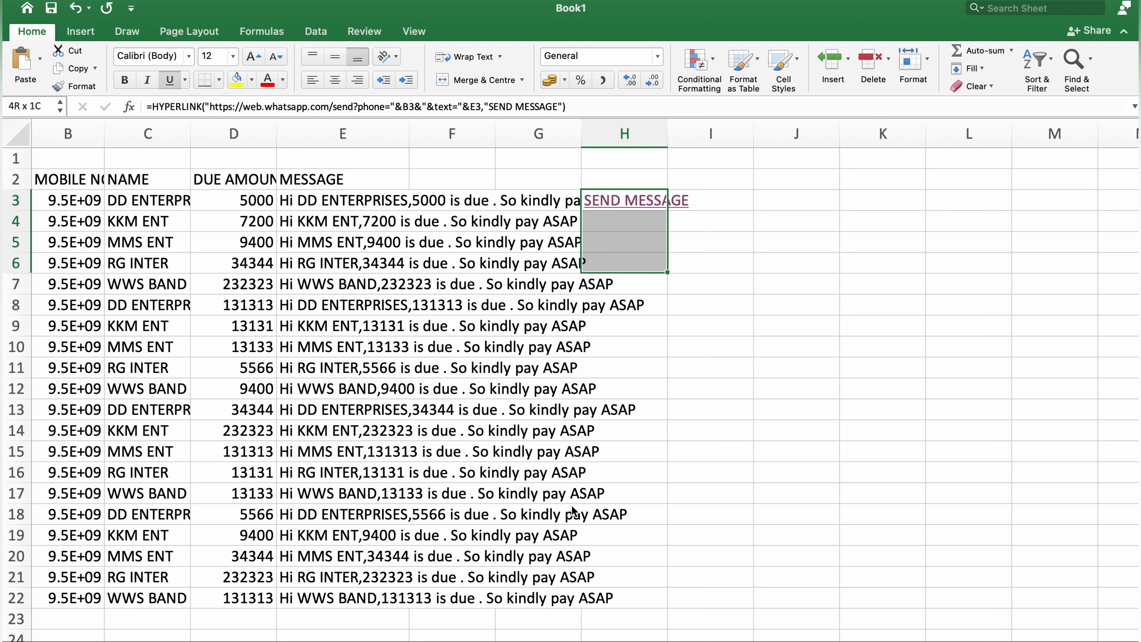
# - Fill the H3 SEND MESSAGE link down to H22 and check H5's formula
pyautogui.moveTo(625, 200); pyautogui.dragTo(625, 598)
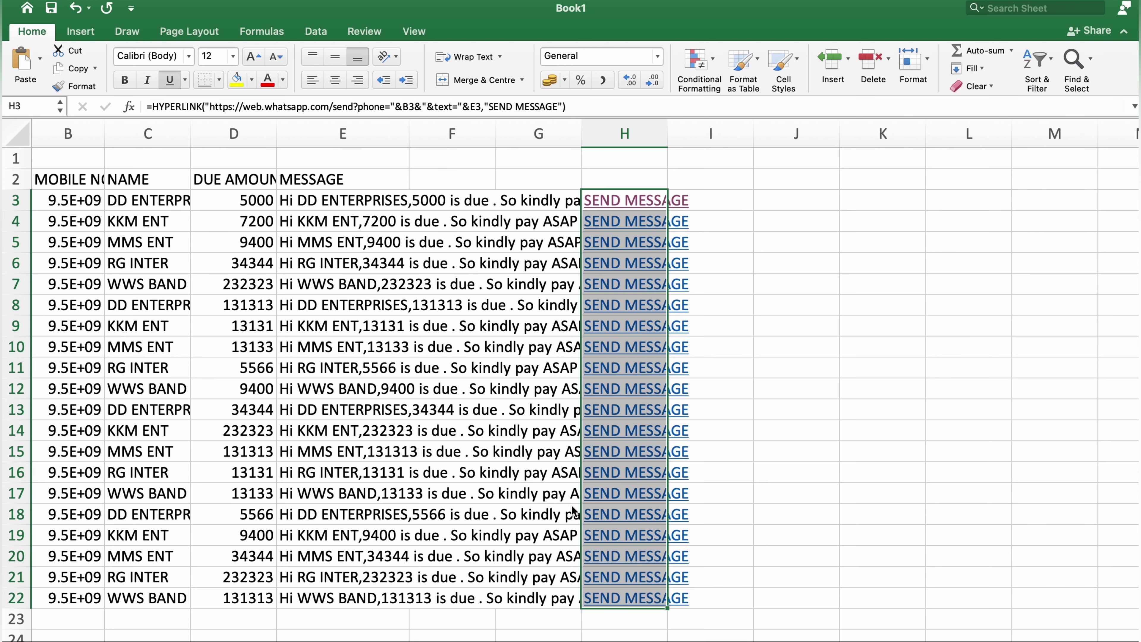
pyautogui.press('Down')
pyautogui.press('Down')
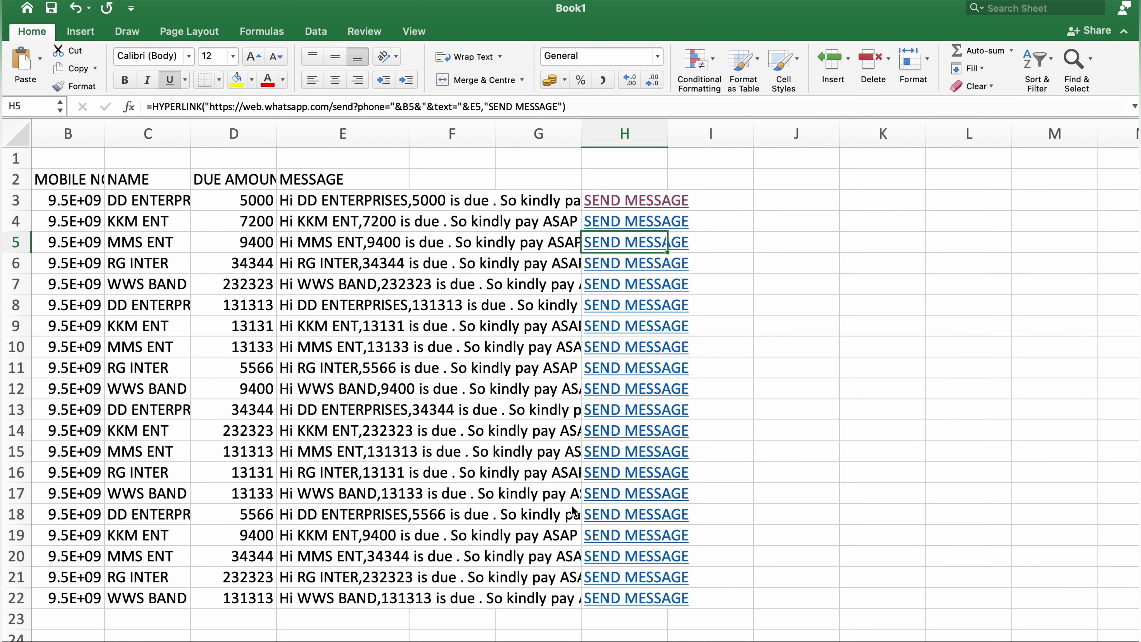